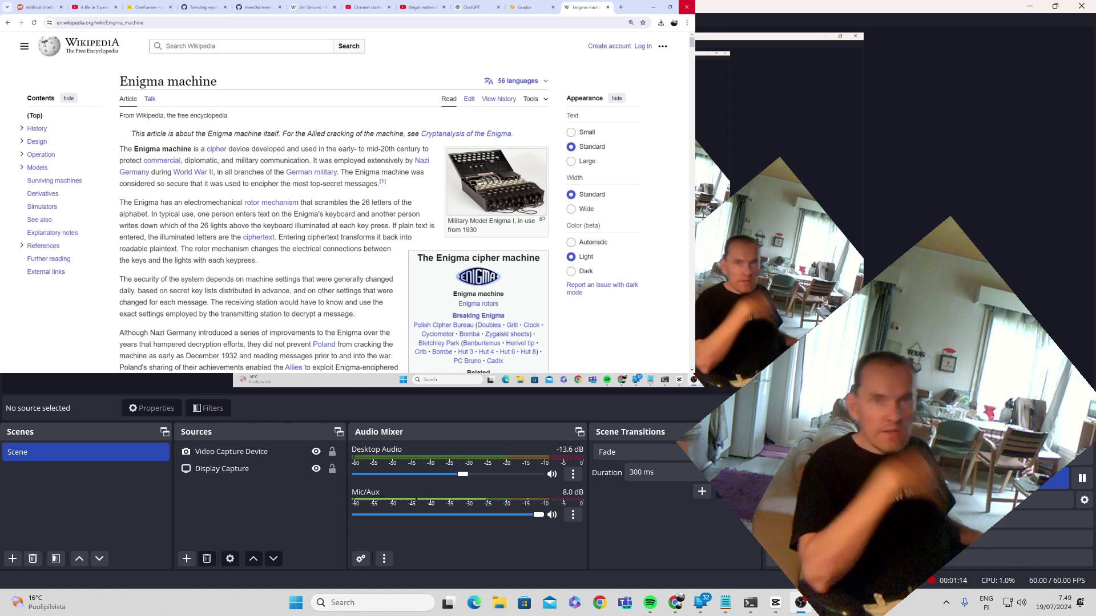
# Step: Minimize the OBS recording window to reveal Chrome with the Gradio tab
pyautogui.click(1030, 7)
pyautogui.click(913, 12)
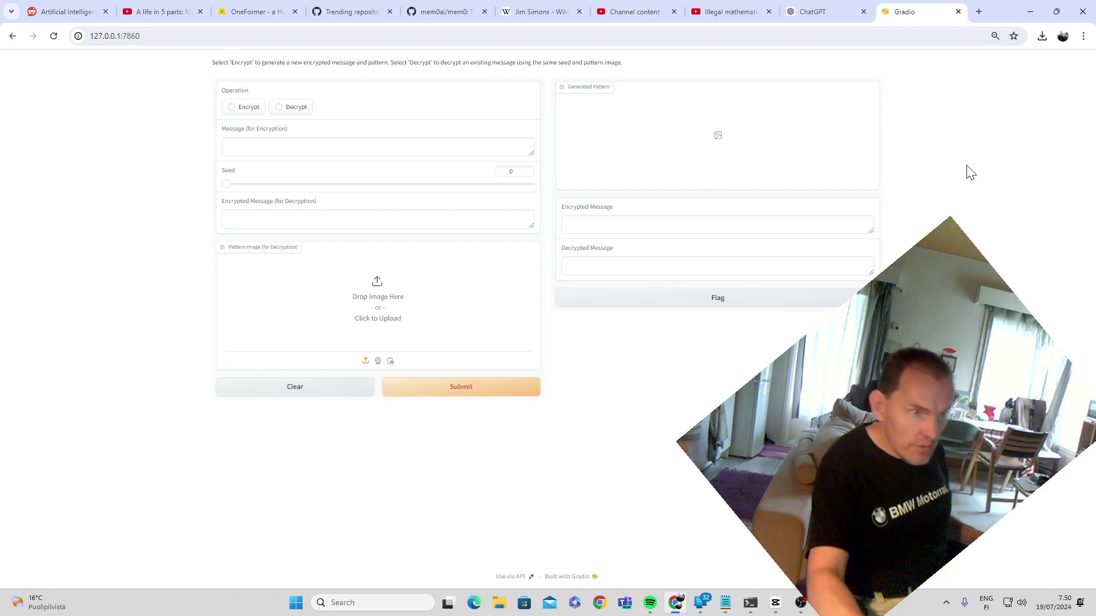
pyautogui.click(849, 8)
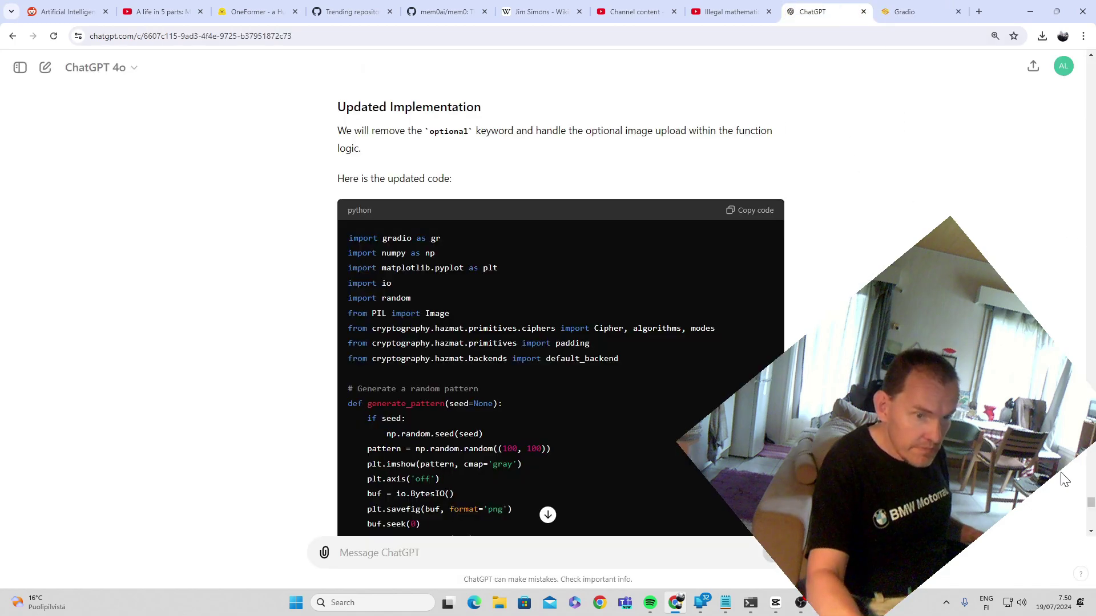
pyautogui.moveTo(1090, 512); pyautogui.dragTo(1090, 530)
pyautogui.click(929, 16)
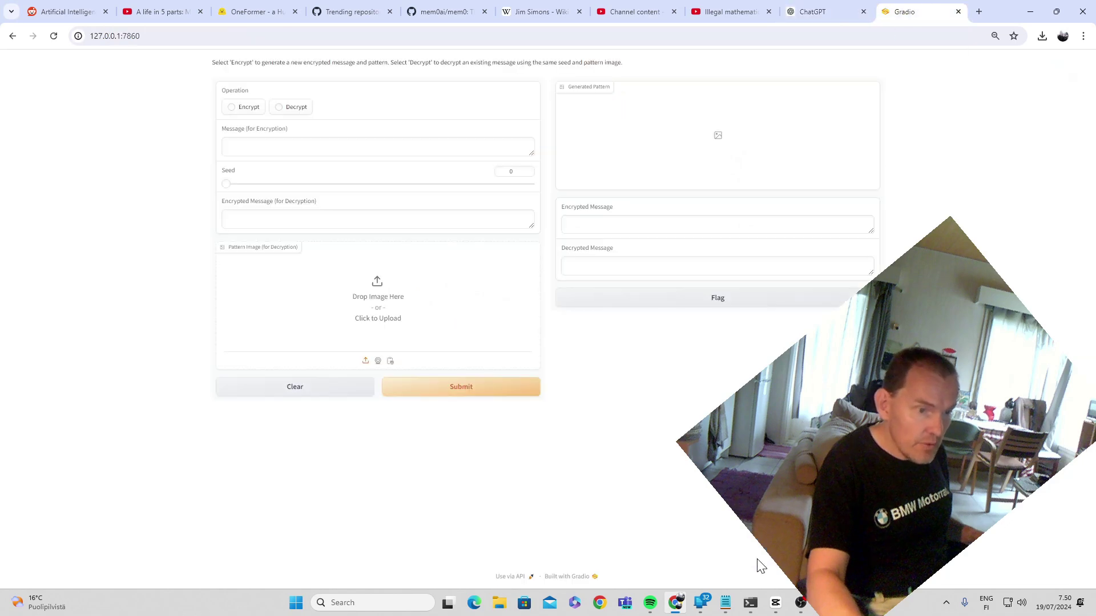
pyautogui.click(742, 603)
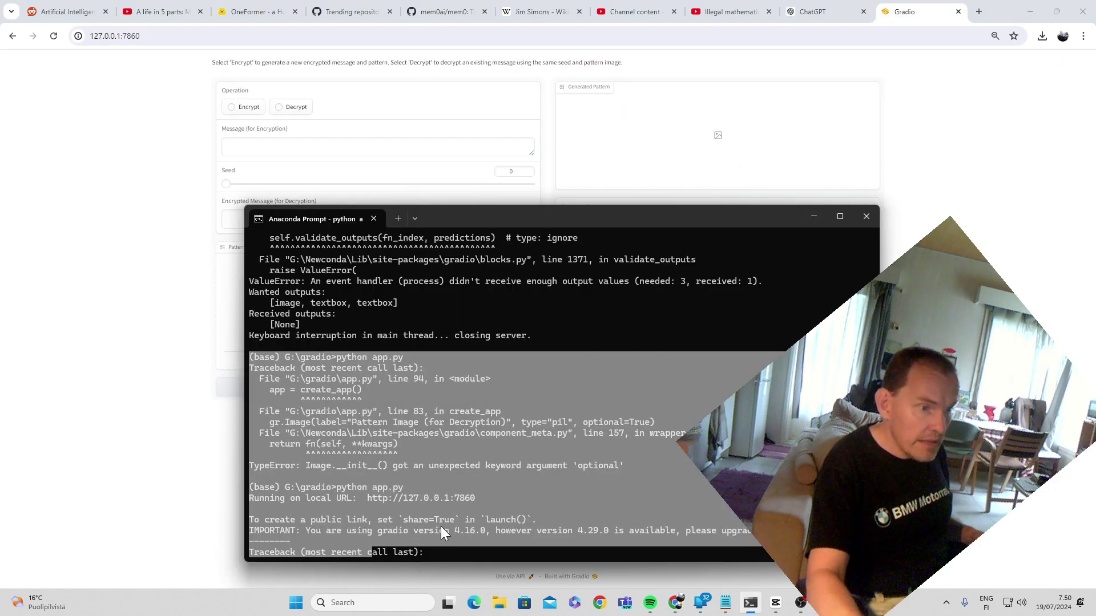
pyautogui.click(610, 204)
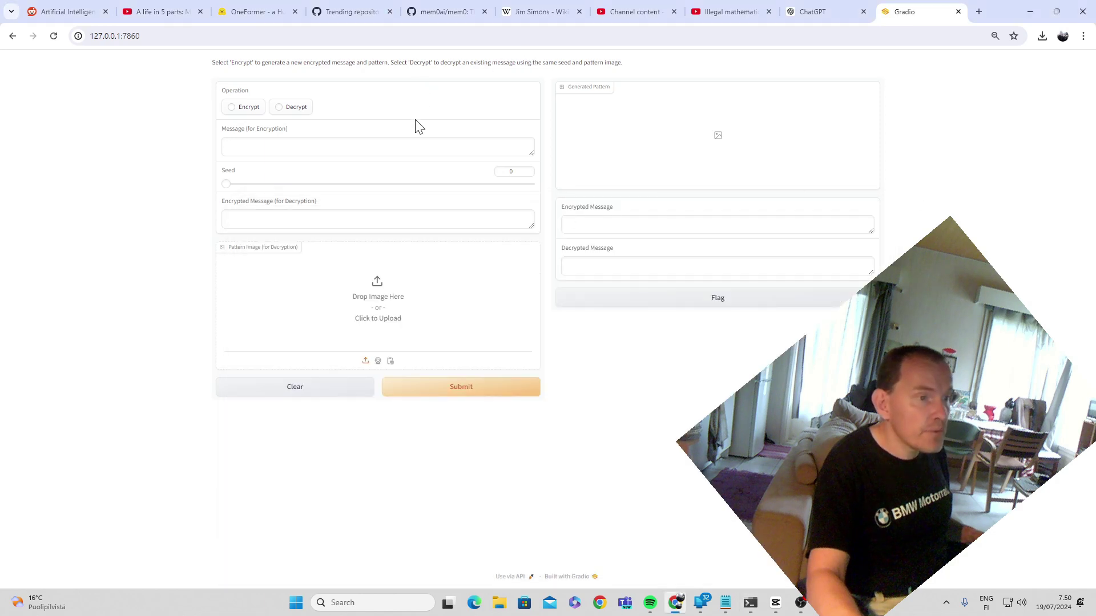
# Step: Encrypt the message 'nazi germany has nuclear bomb' with seed 424
pyautogui.click(232, 108)
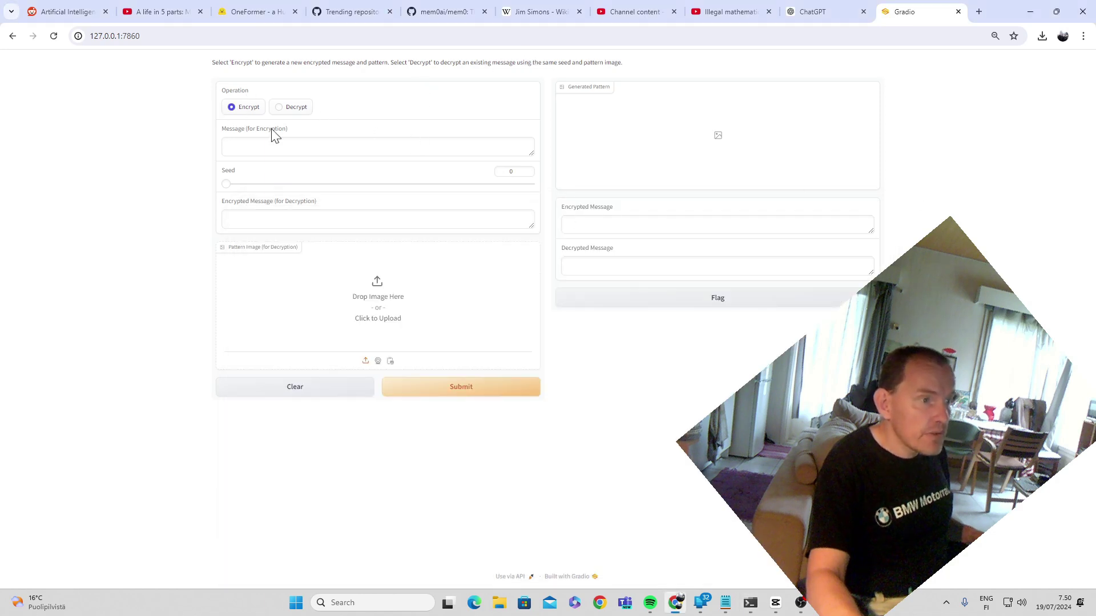
pyautogui.click(300, 147)
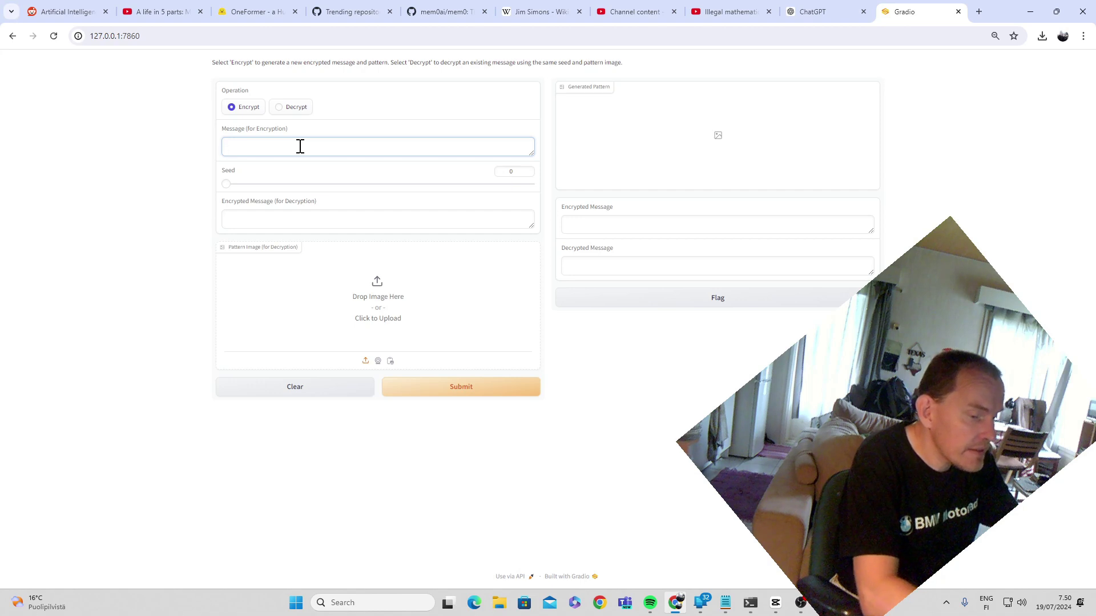
pyautogui.write('nazi germany ha')
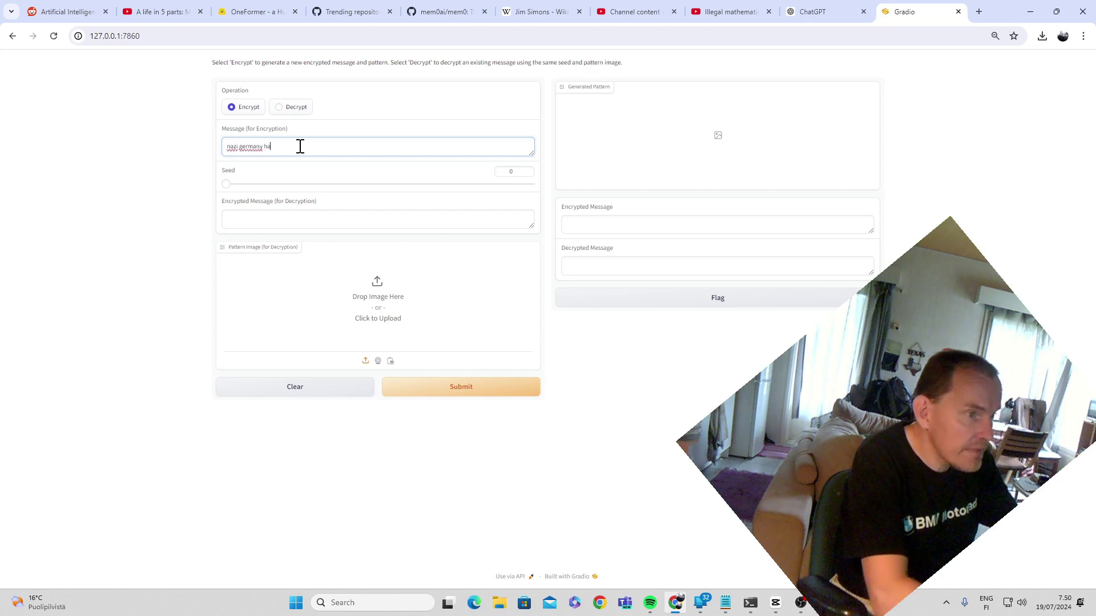
pyautogui.write('s nuclear bomb')
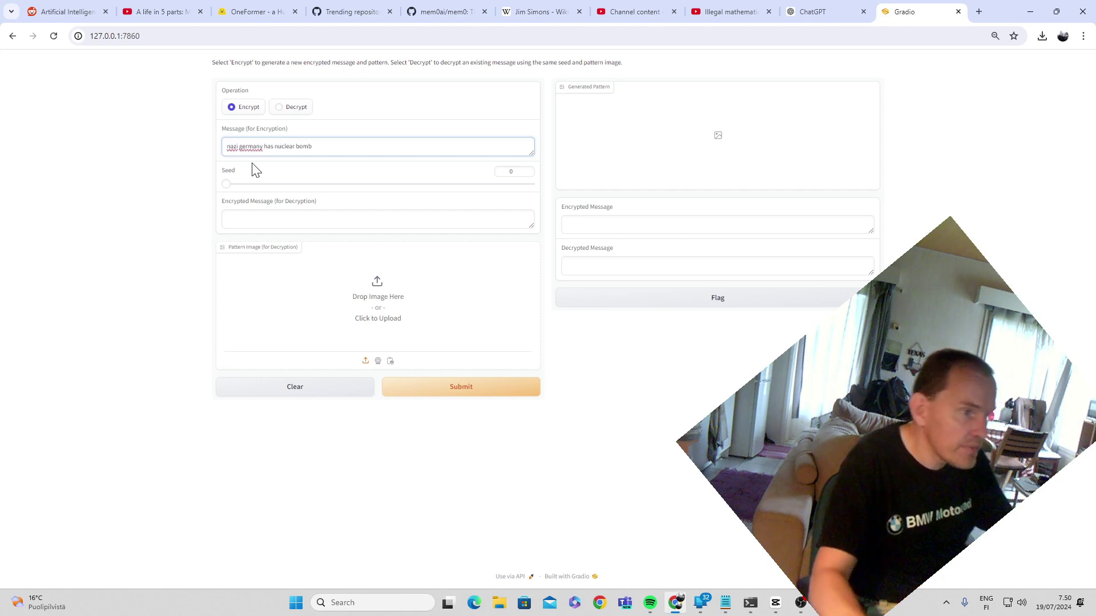
pyautogui.moveTo(225, 184); pyautogui.dragTo(355, 188)
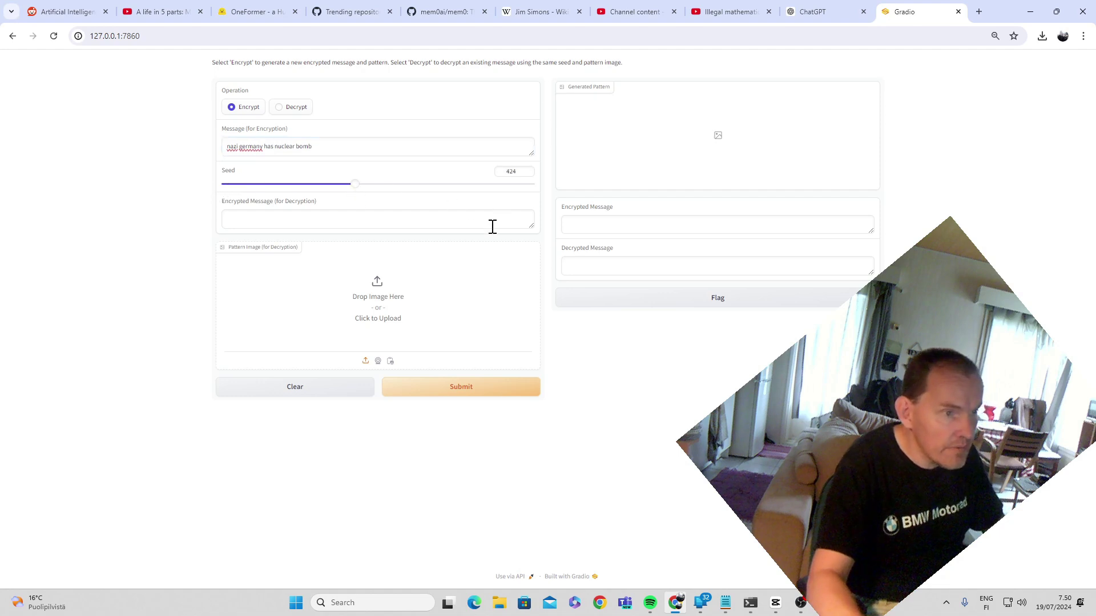
pyautogui.click(460, 394)
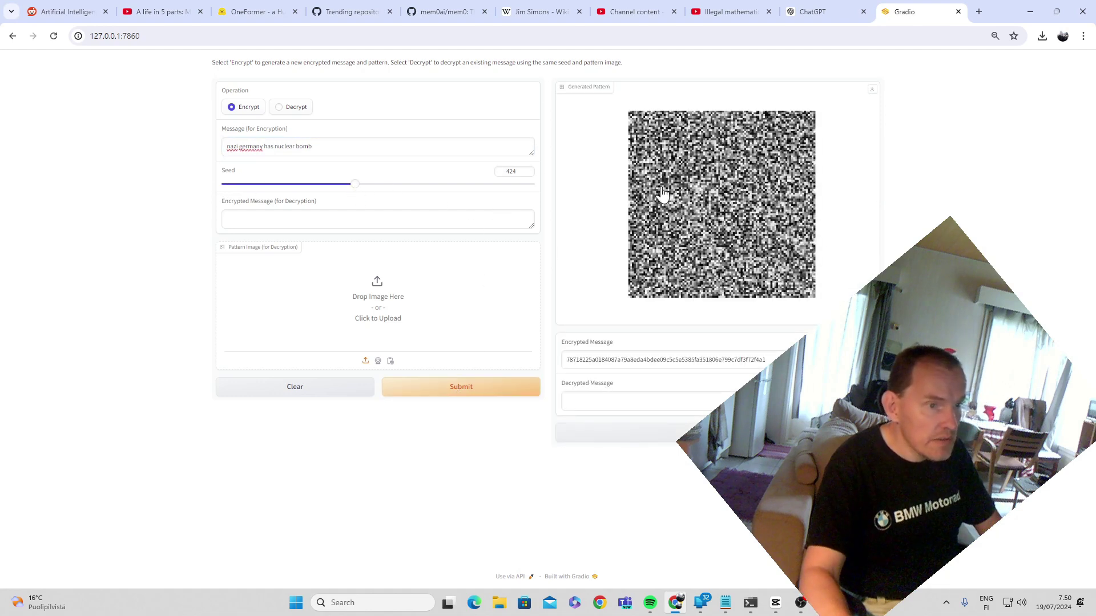
# Step: Copy the encrypted hex string and download the noise pattern image
pyautogui.moveTo(767, 360); pyautogui.dragTo(495, 368)
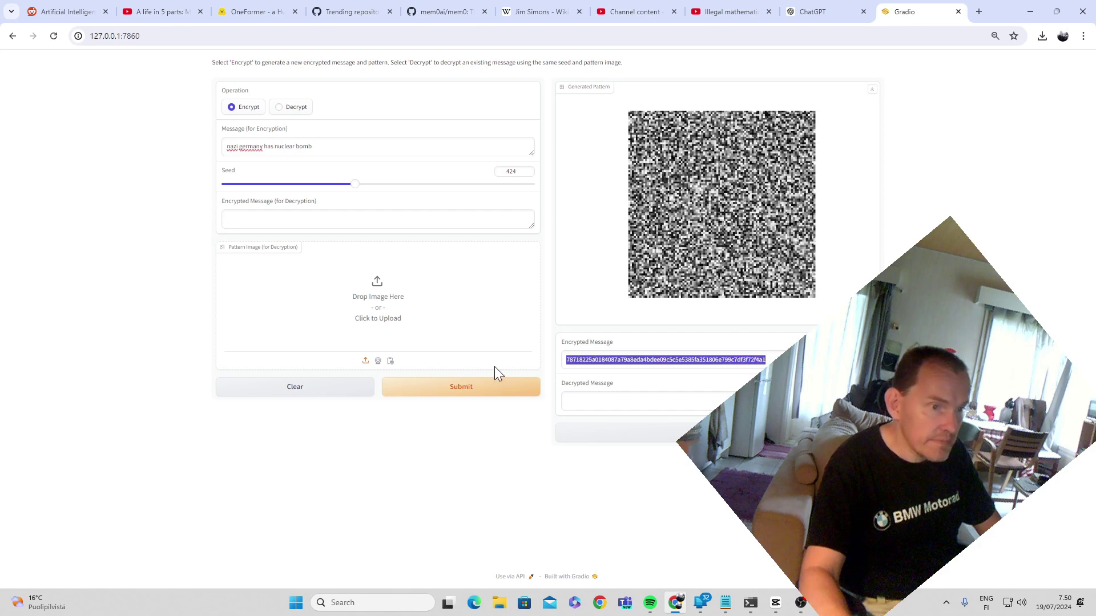
pyautogui.rightClick(640, 368)
pyautogui.click(687, 382)
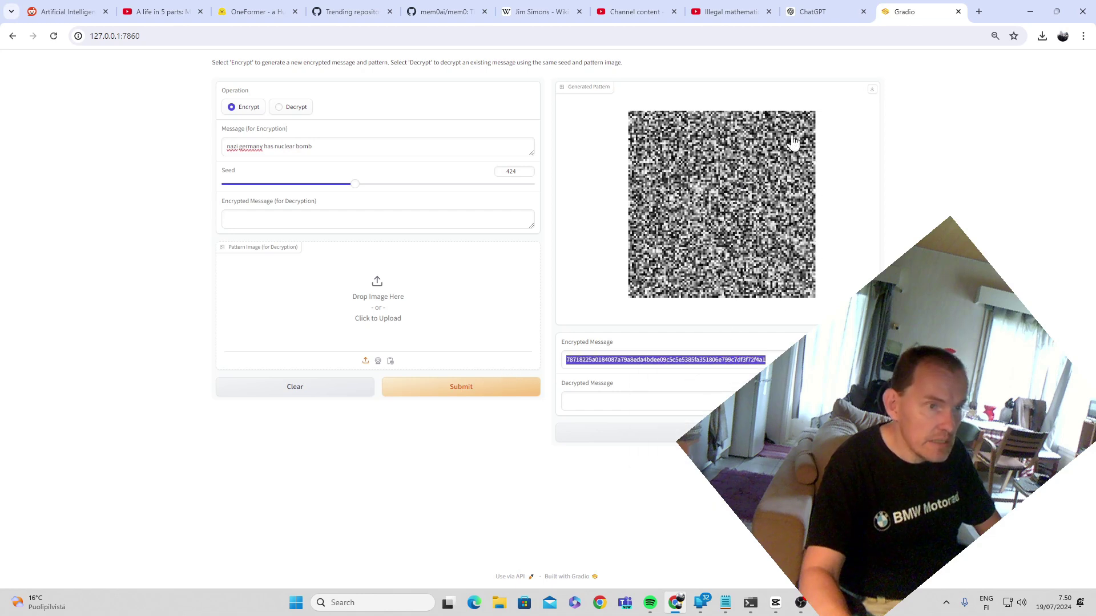
pyautogui.click(871, 89)
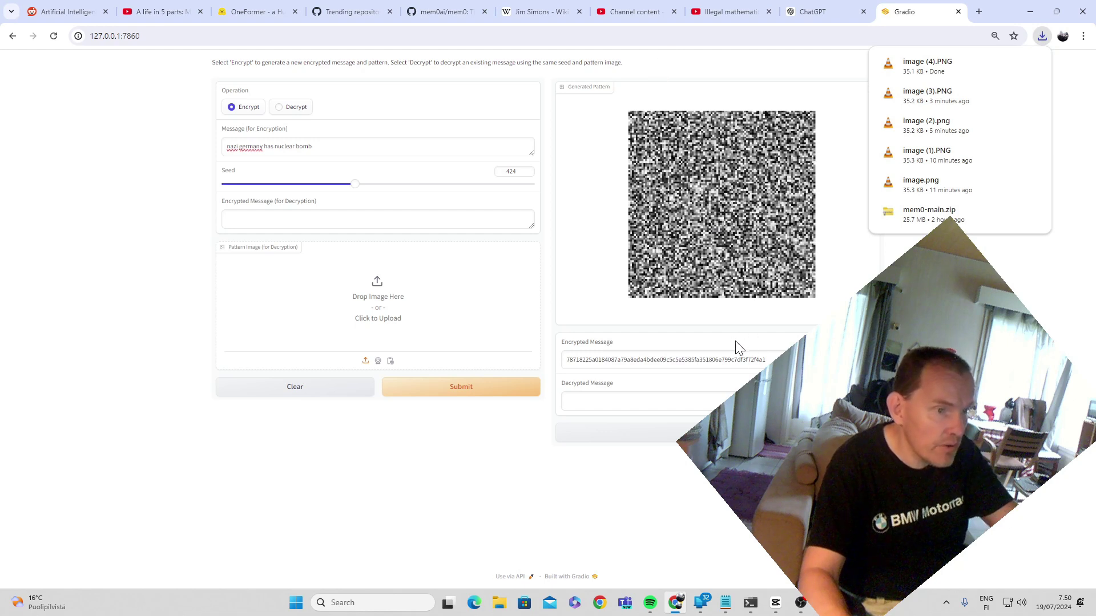
# Step: Reload the app and upload the downloaded pattern image (4)
pyautogui.click(664, 35)
pyautogui.press('Return')
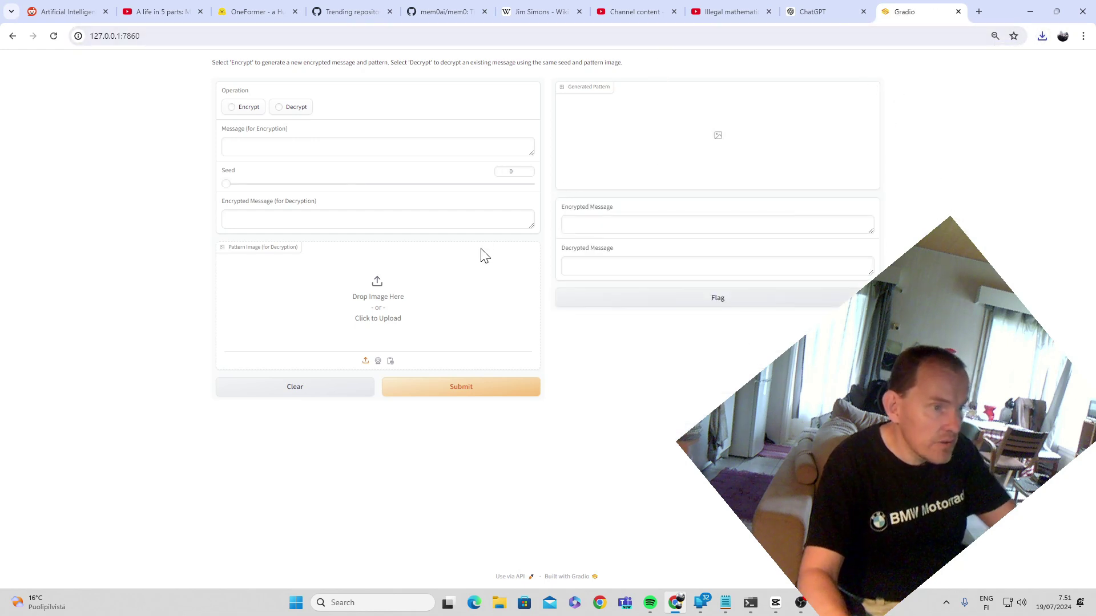
pyautogui.click(380, 291)
pyautogui.click(256, 108)
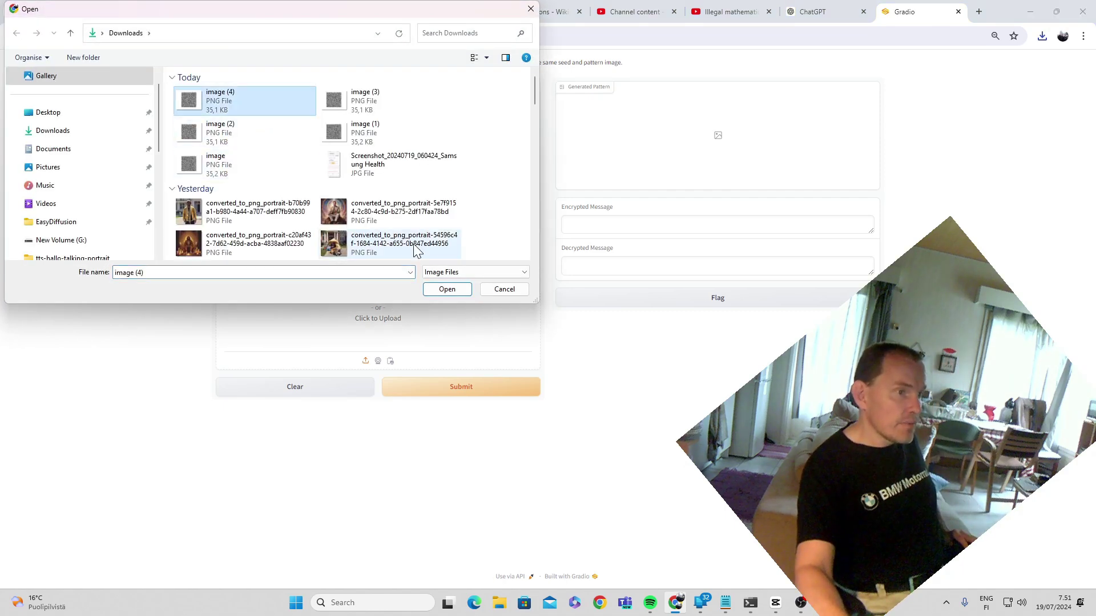
pyautogui.click(445, 290)
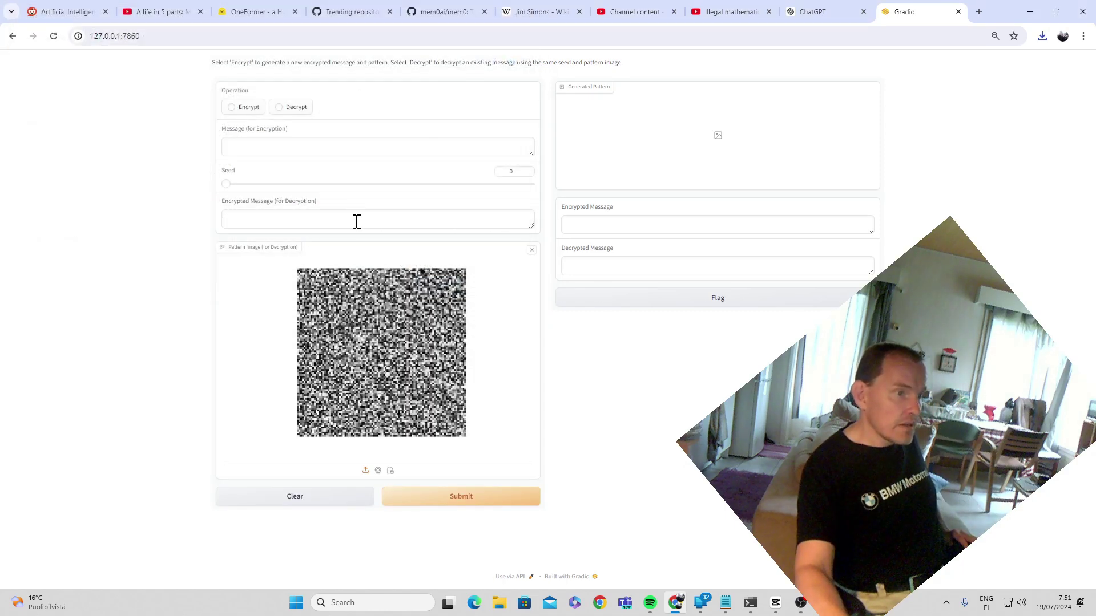
# Step: Paste the copied hex string as the encrypted message and set the seed to 424
pyautogui.rightClick(357, 221)
pyautogui.click(392, 334)
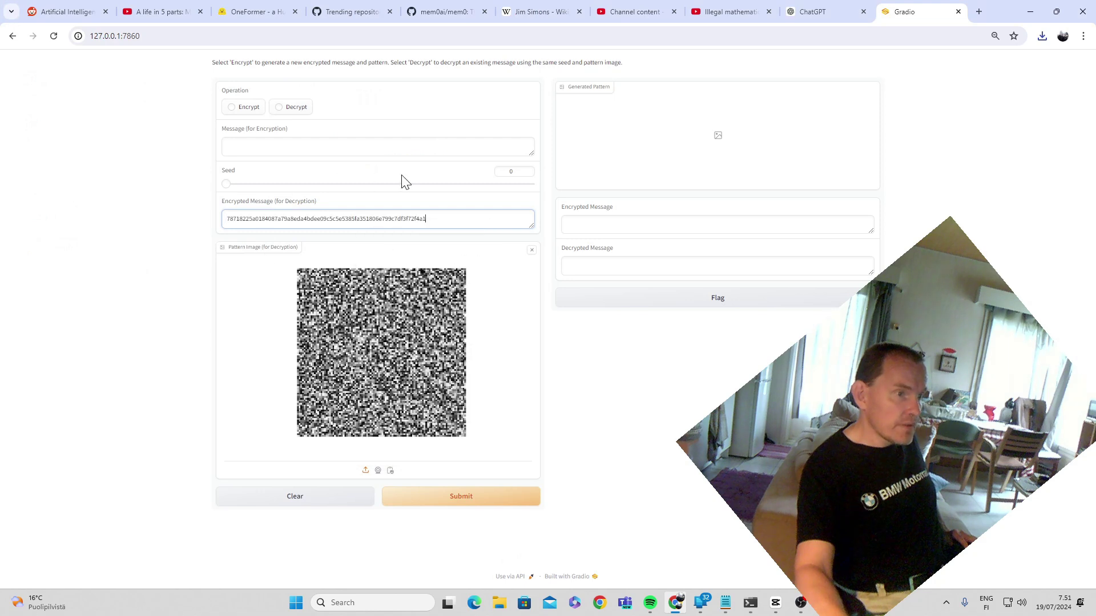
pyautogui.doubleClick(509, 172)
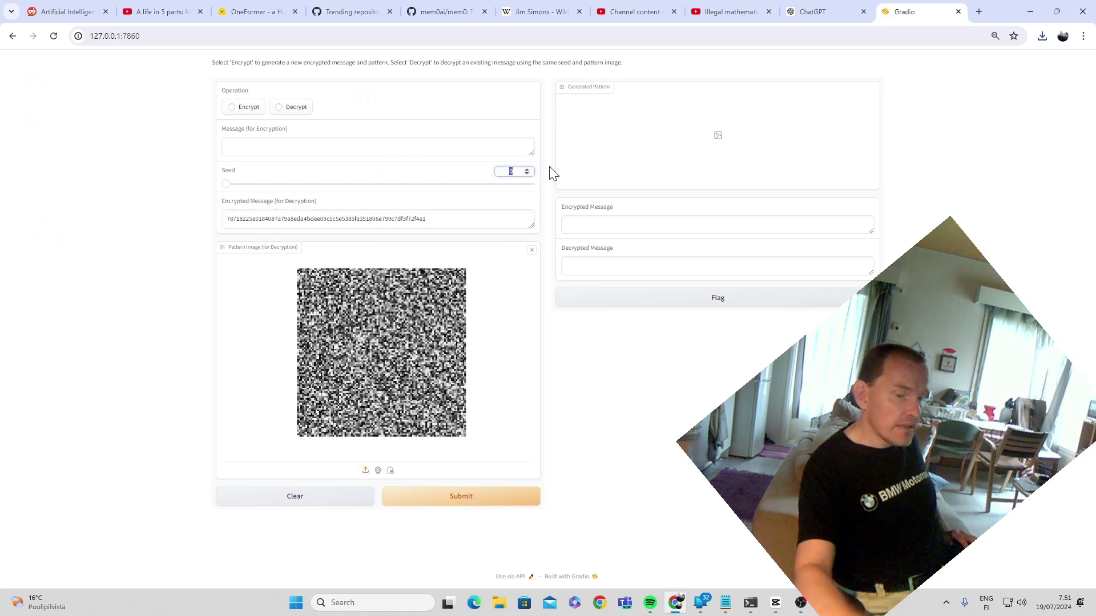
pyautogui.write('4214')
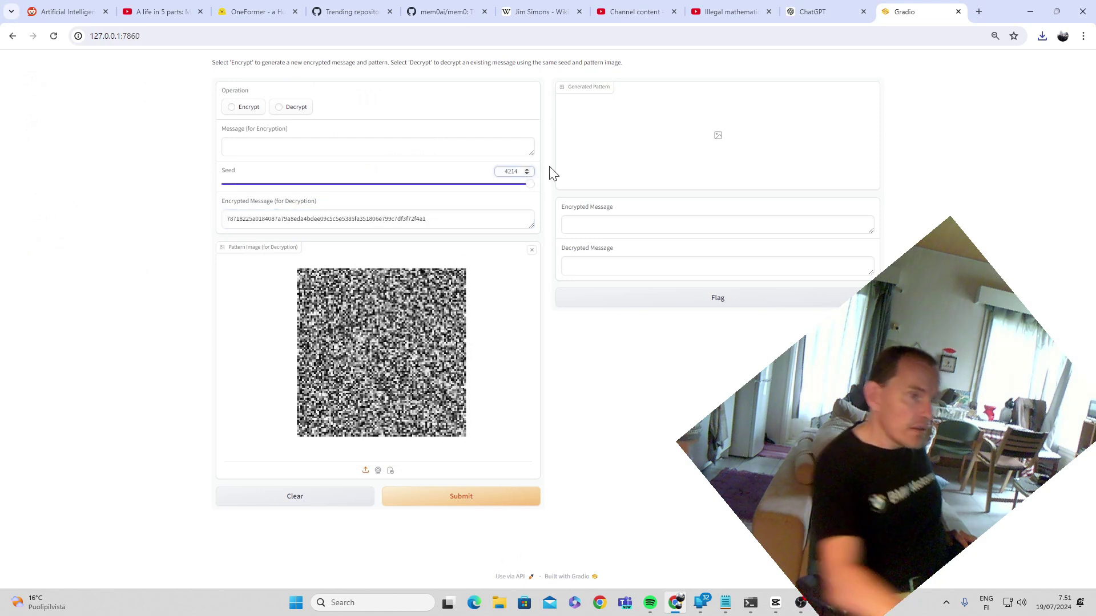
pyautogui.press('BackSpace')
pyautogui.press('BackSpace')
pyautogui.write('4')
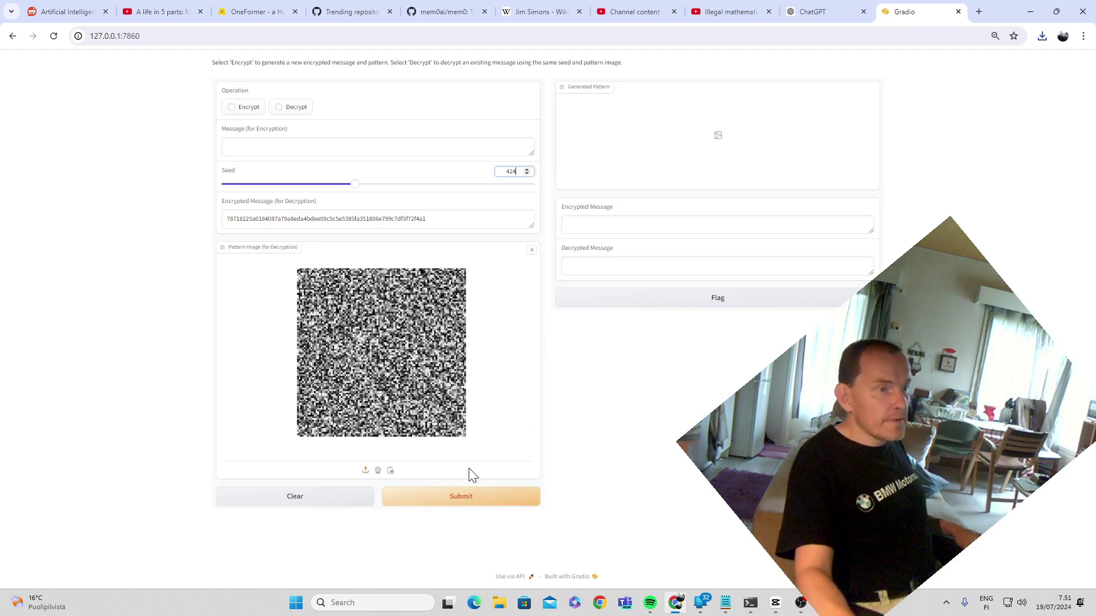
# Step: Run Decrypt and select the recovered message 'nazi germany has nuclear bomb'
pyautogui.click(293, 108)
pyautogui.click(454, 502)
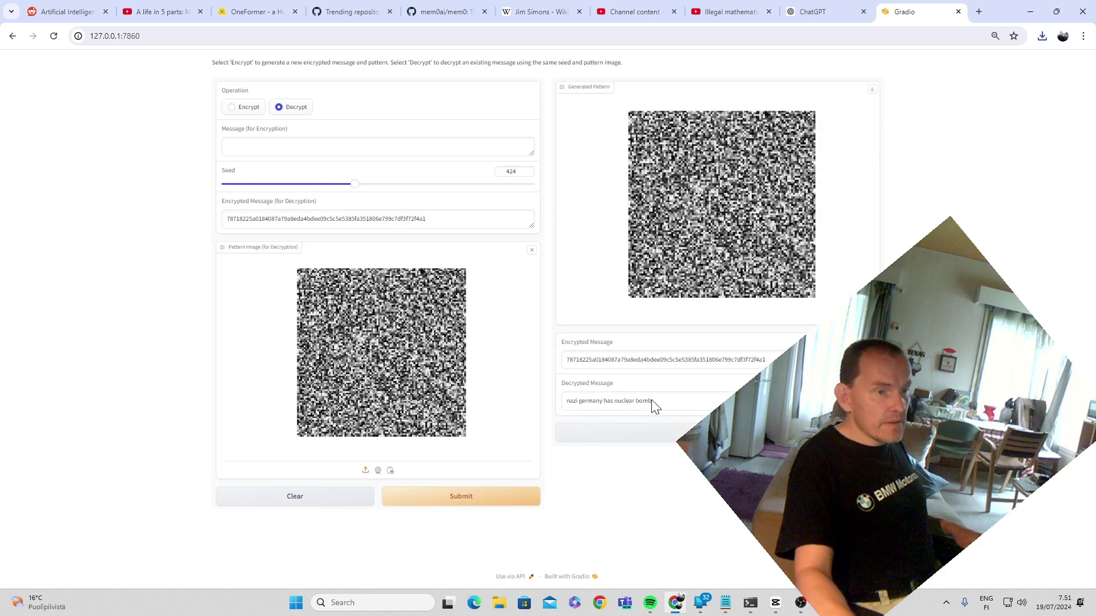
pyautogui.moveTo(654, 402); pyautogui.dragTo(490, 407)
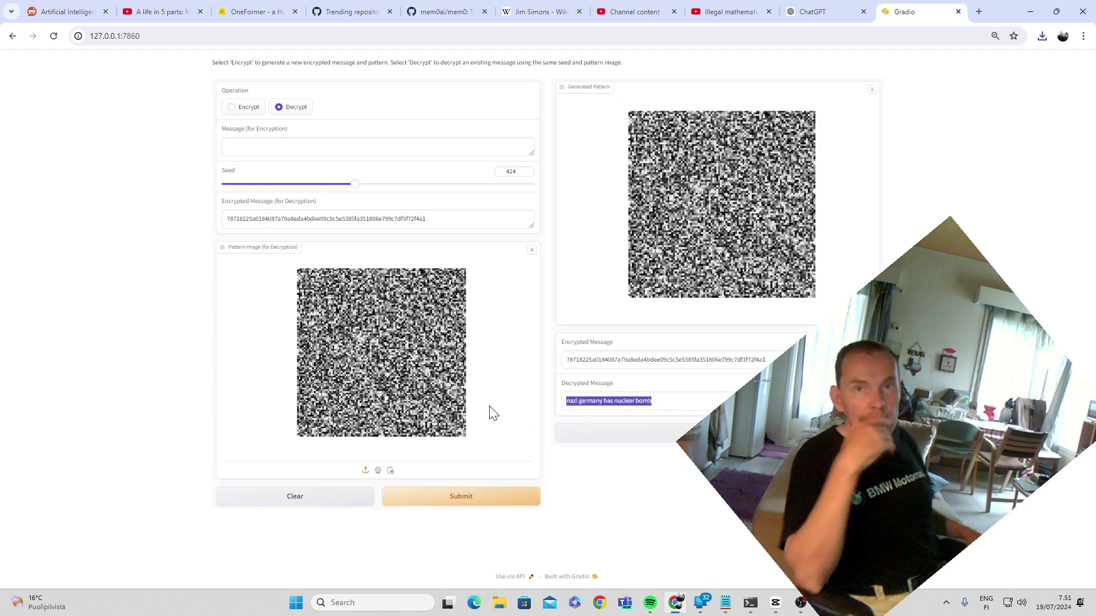